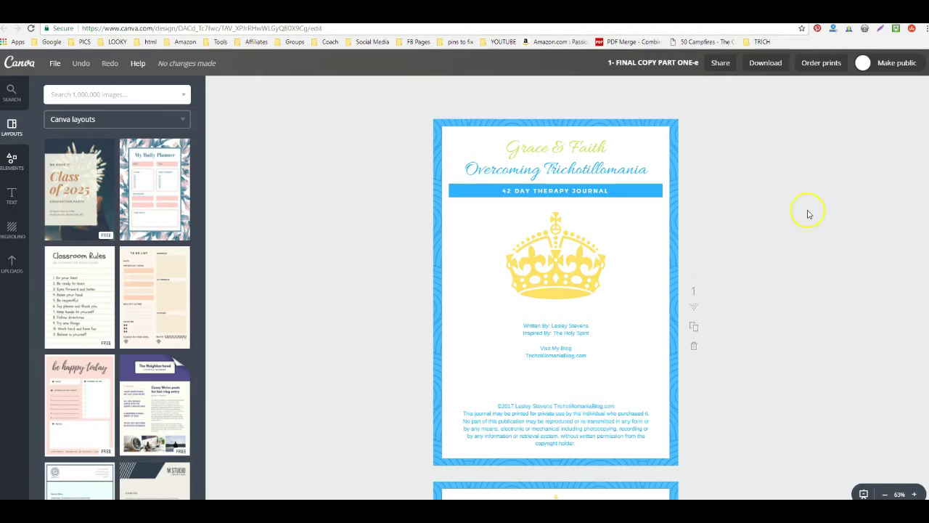
- Scroll through the 1- FINAL COPY PART ONE-e design from the cover to page 28
scroll(771, 249, down, 3)
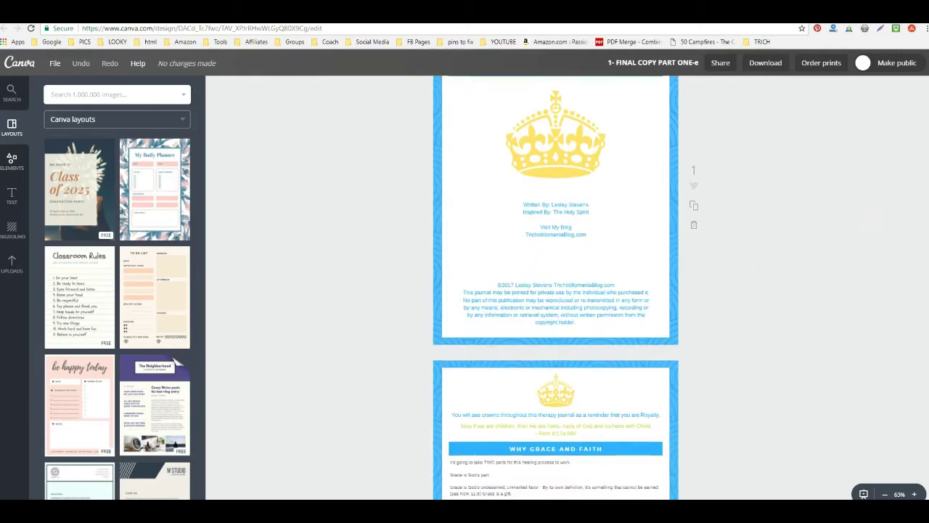
scroll(555, 287, down, 20)
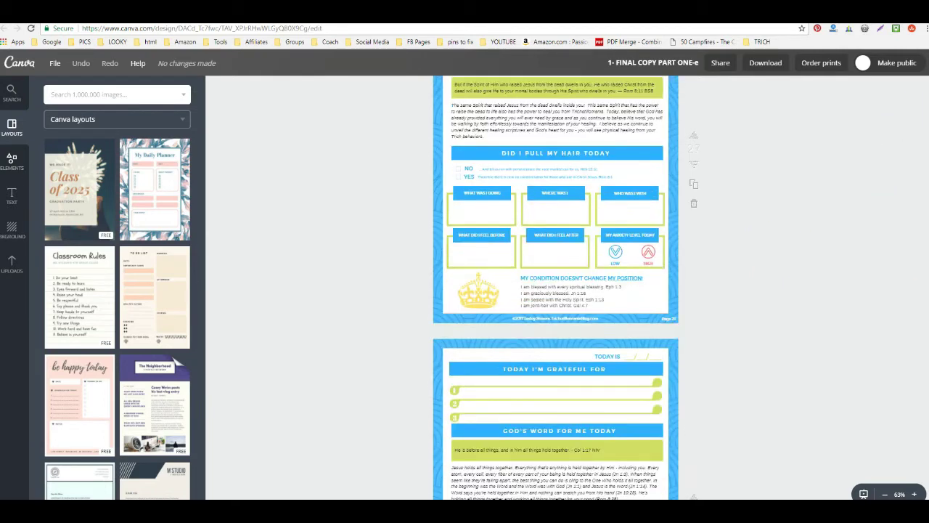
scroll(556, 287, down, 5)
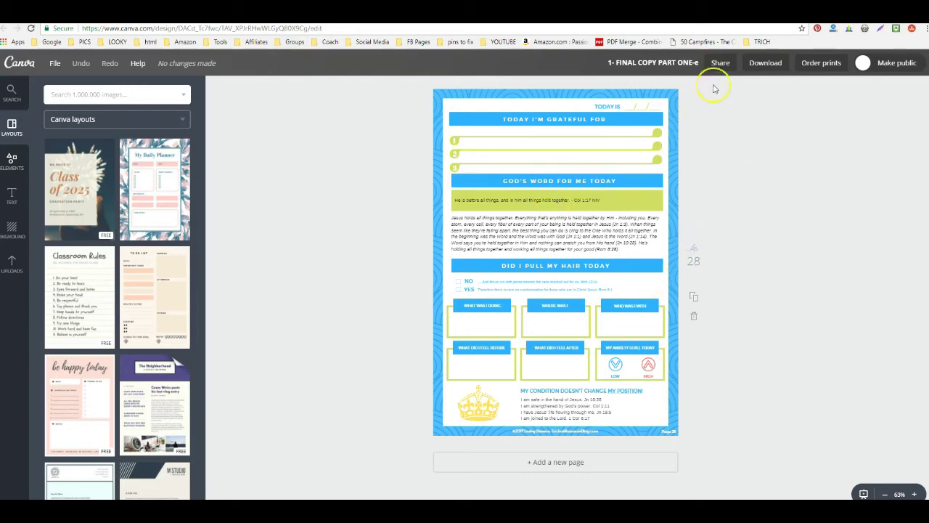
- Bring up the part one design's download options, keeping PDF Print and All pages
click(758, 64)
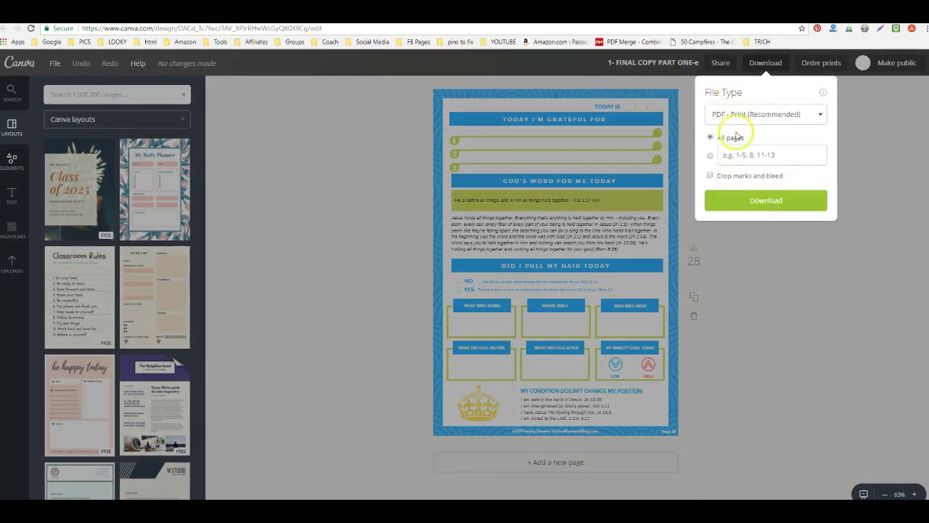
click(736, 202)
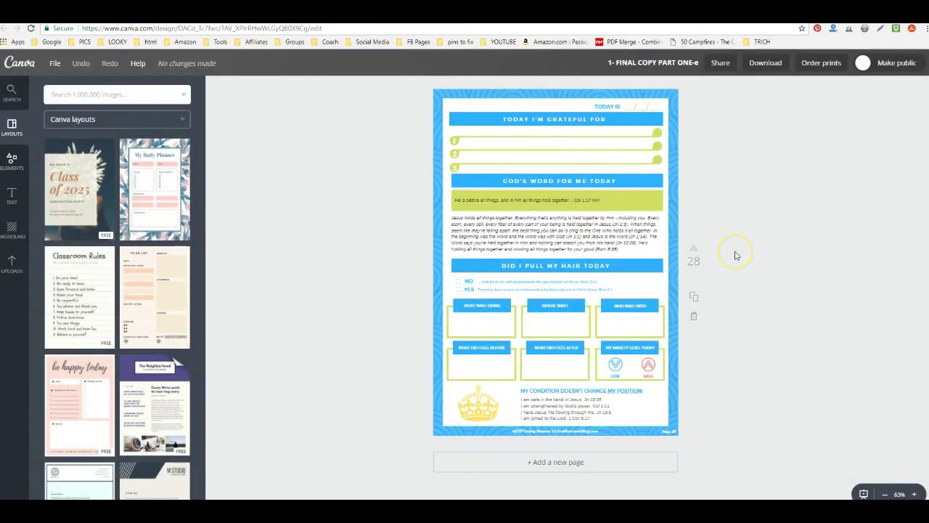
click(753, 63)
- Start the PDF Print download of all pages of the part one journal
click(764, 203)
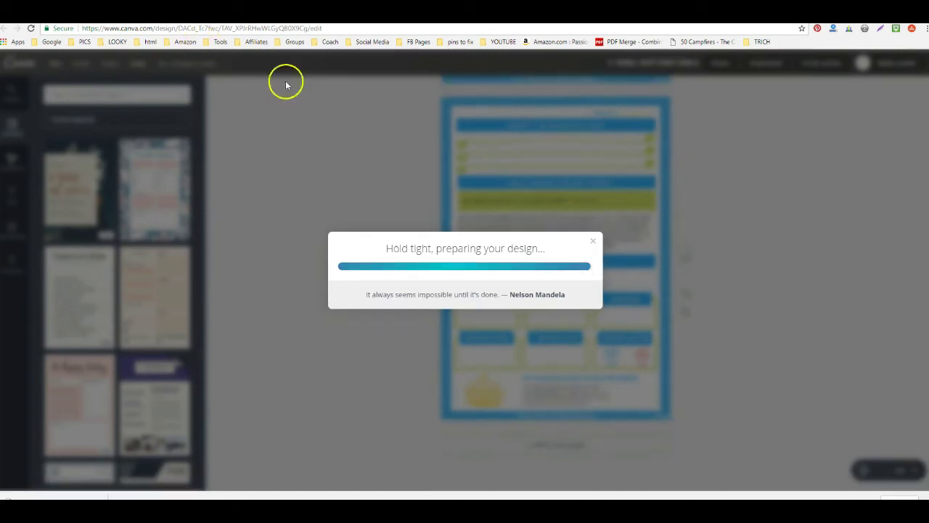
- Close the ready message, switch to the 2 - FINAL COPY PART TWO-e design, and scroll to page 28
click(594, 230)
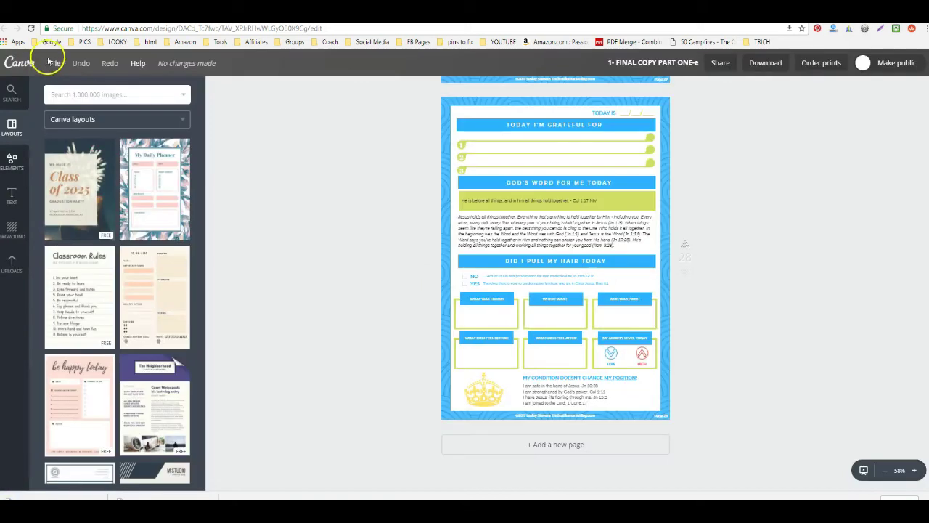
click(55, 62)
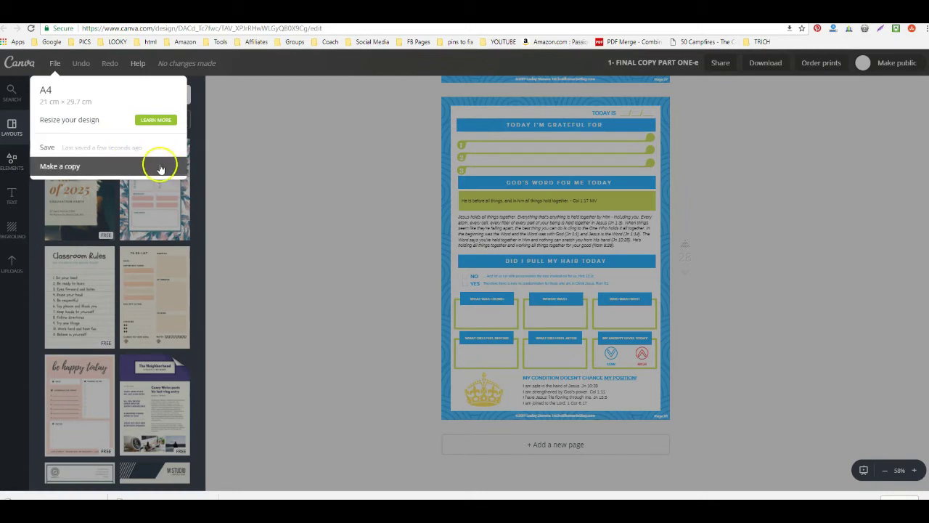
click(262, 28)
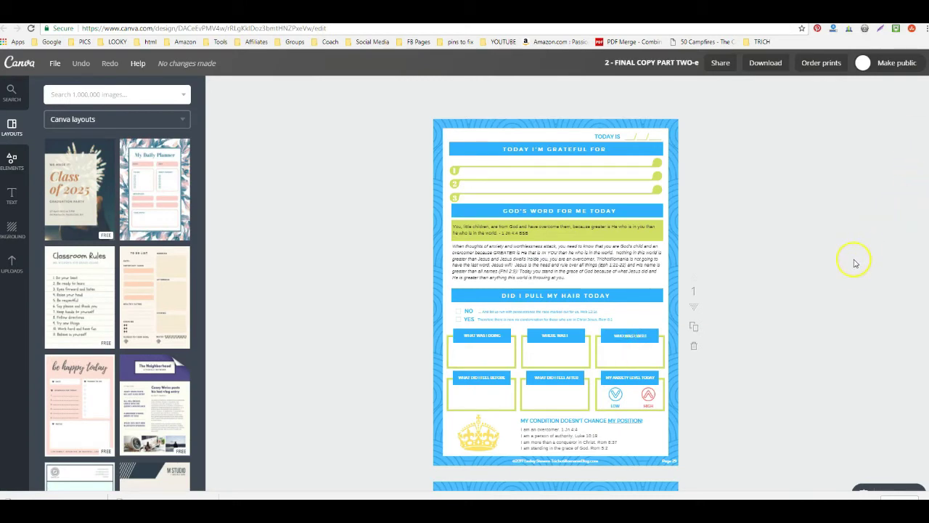
scroll(811, 285, down, 15)
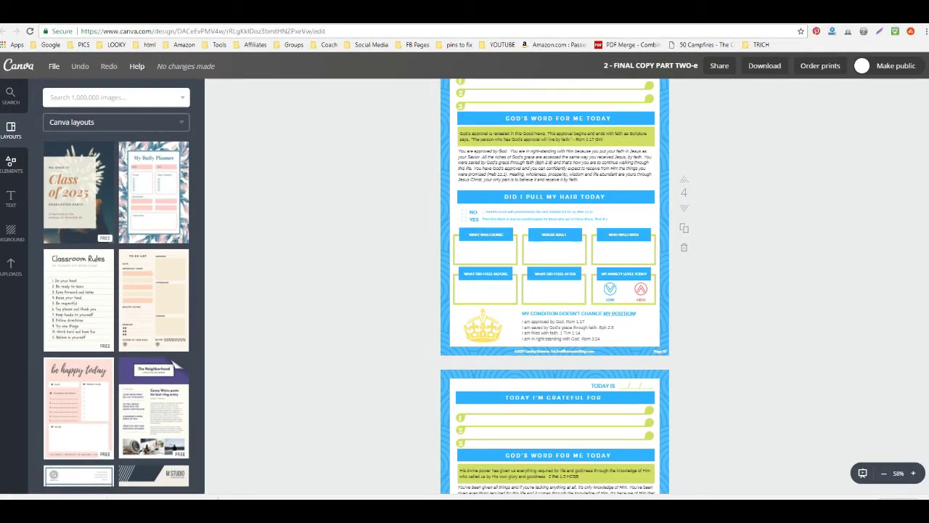
scroll(915, 290, down, 20)
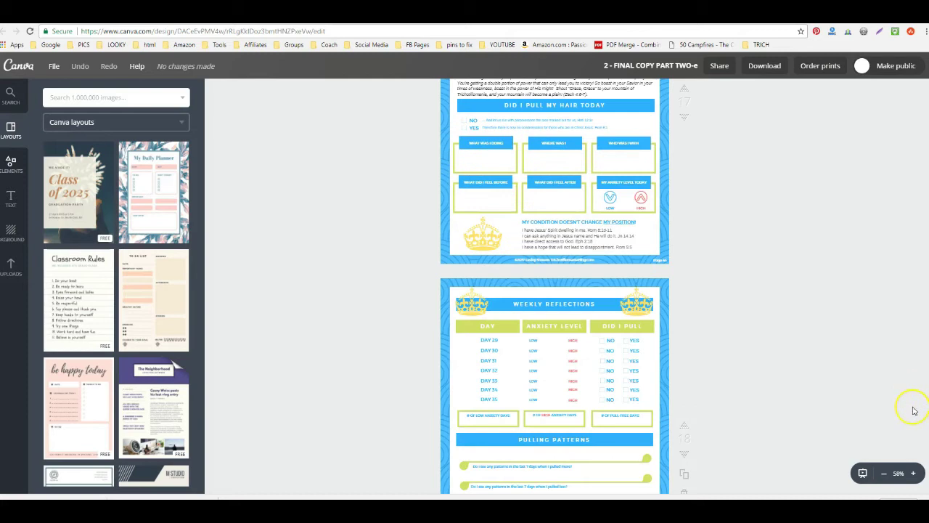
scroll(915, 414, down, 20)
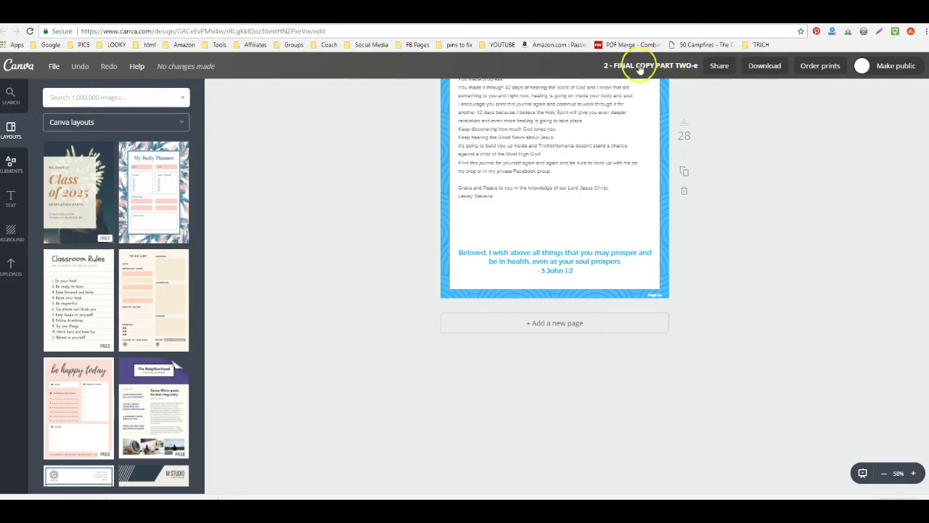
- Download all pages of part two as a PDF Print file, then close the ready message
click(762, 65)
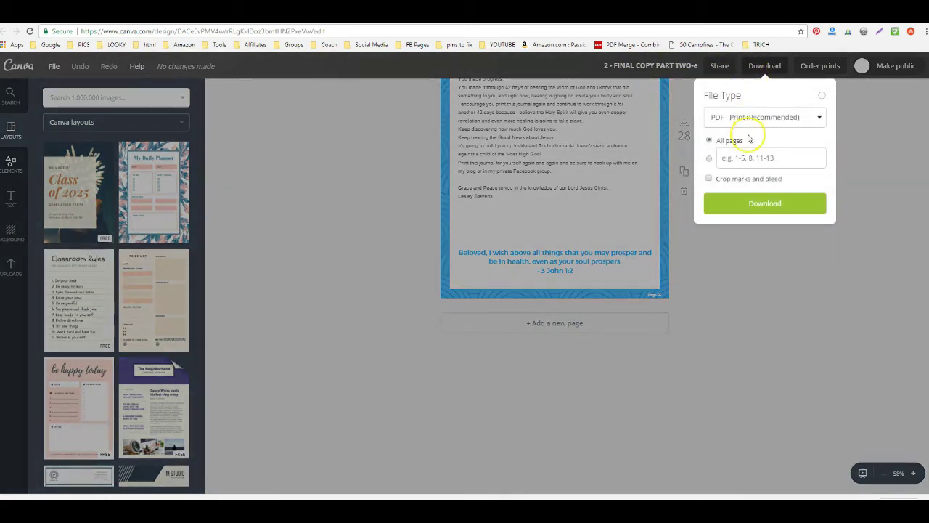
click(743, 206)
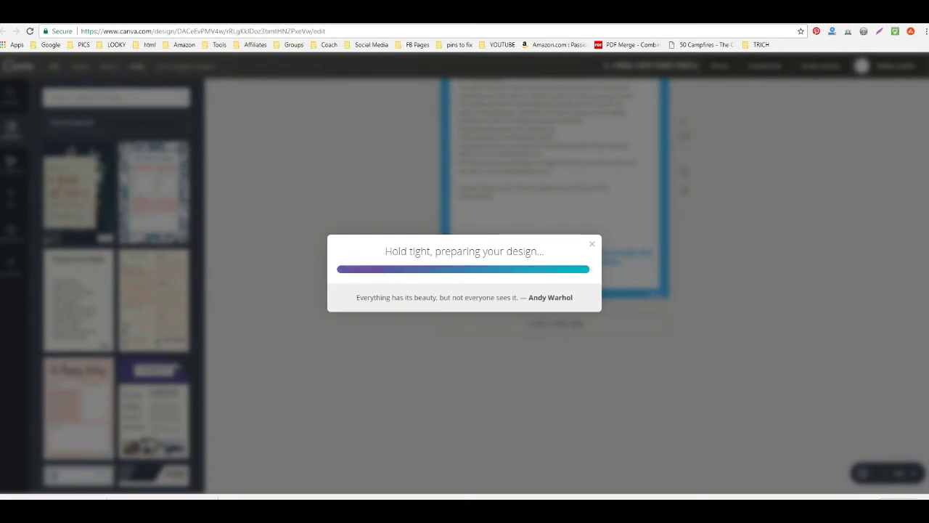
click(591, 233)
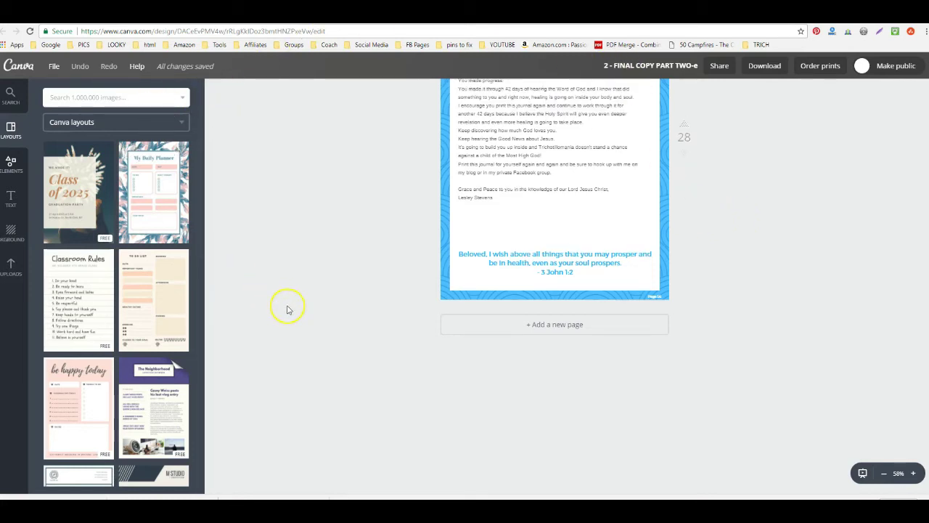
scroll(289, 307, up, 1)
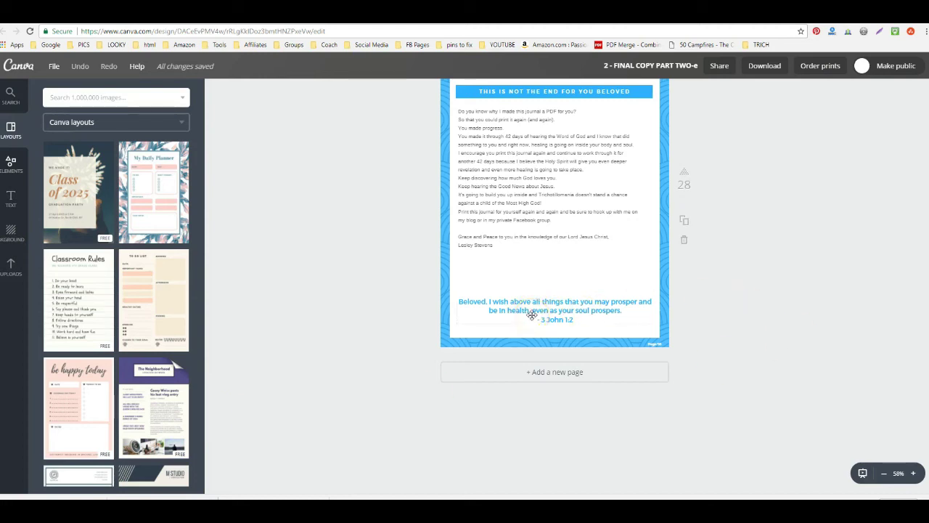
right_click(725, 108)
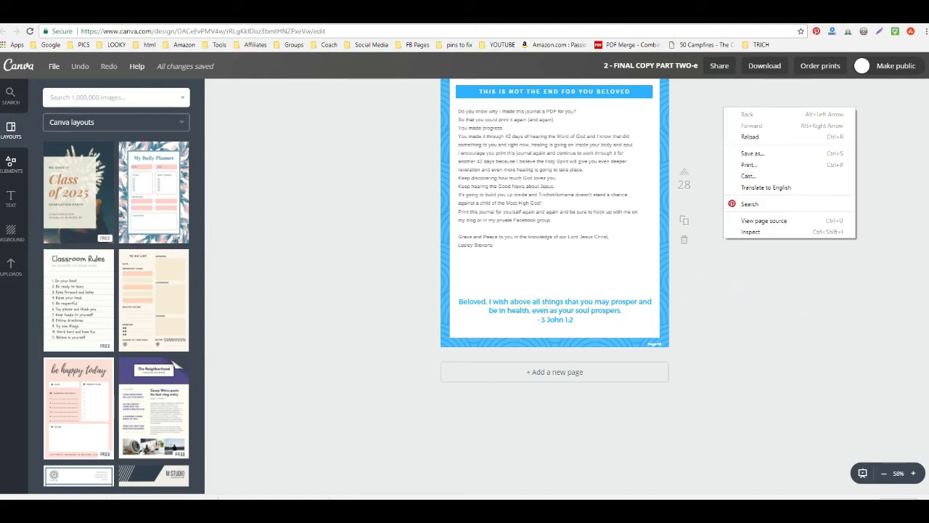
click(711, 104)
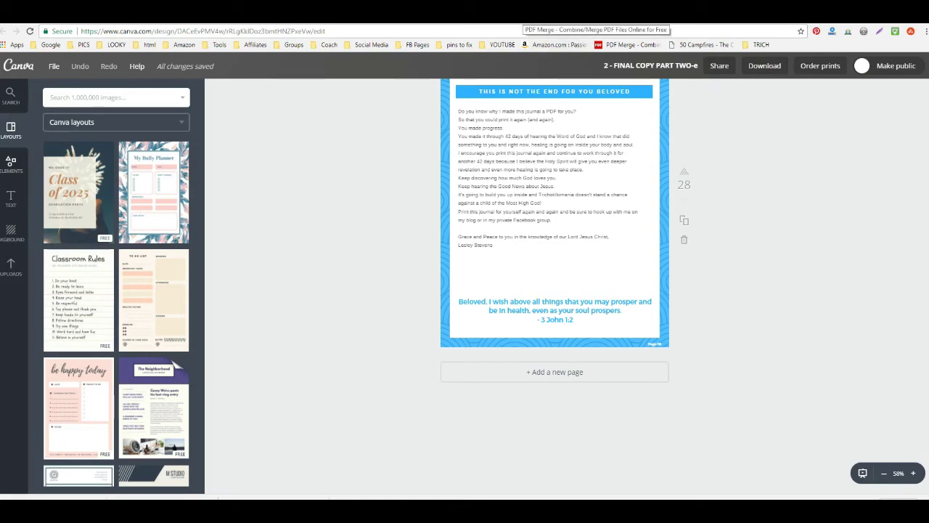
- On PDF Merge, choose 1- FINAL COPY PART ONE-e.pdf and 2 - FINAL COPY PART TWO-e.pdf
click(629, 45)
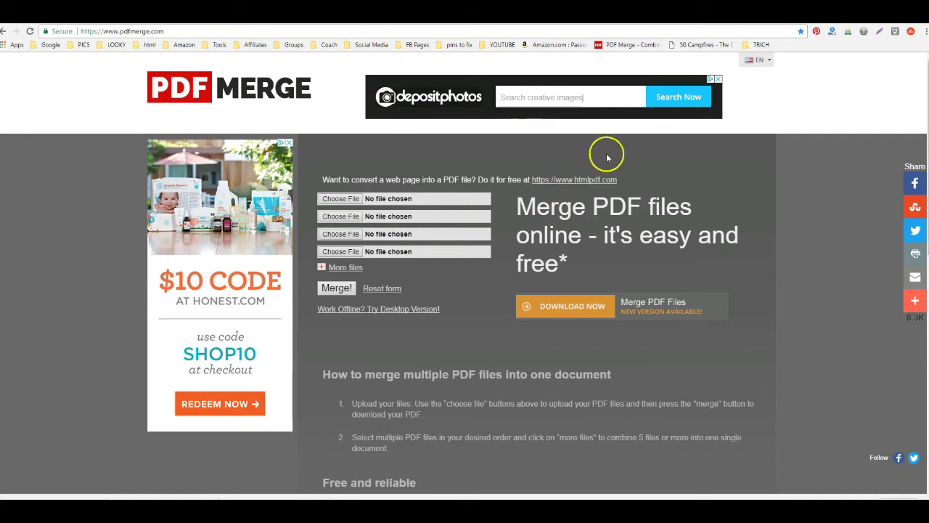
click(624, 45)
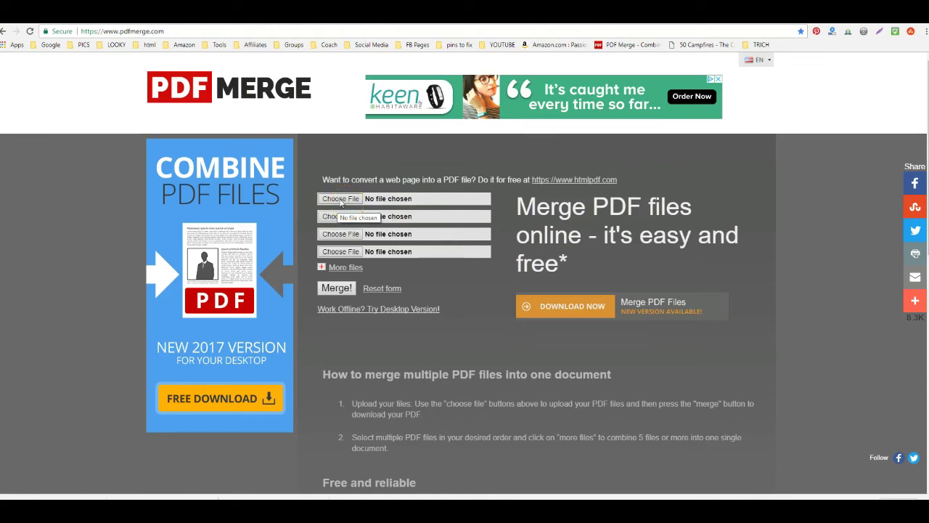
click(341, 200)
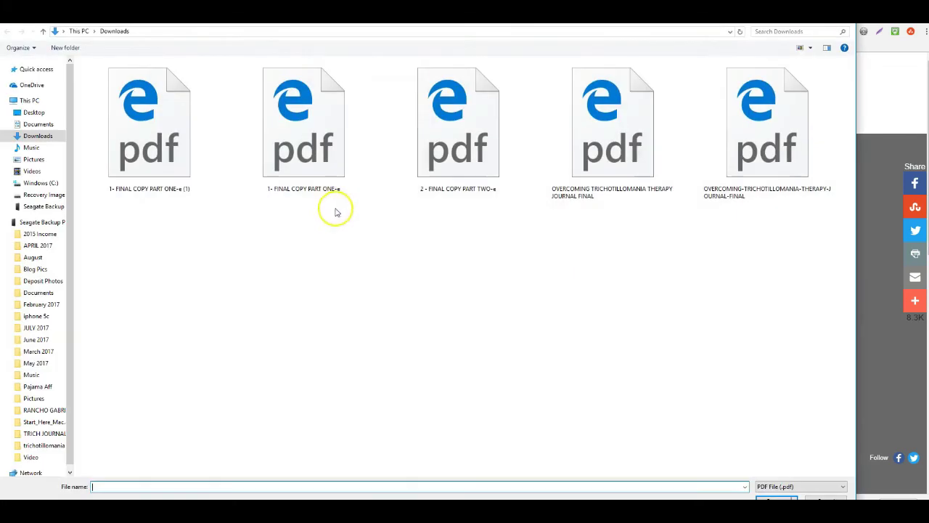
double_click(161, 180)
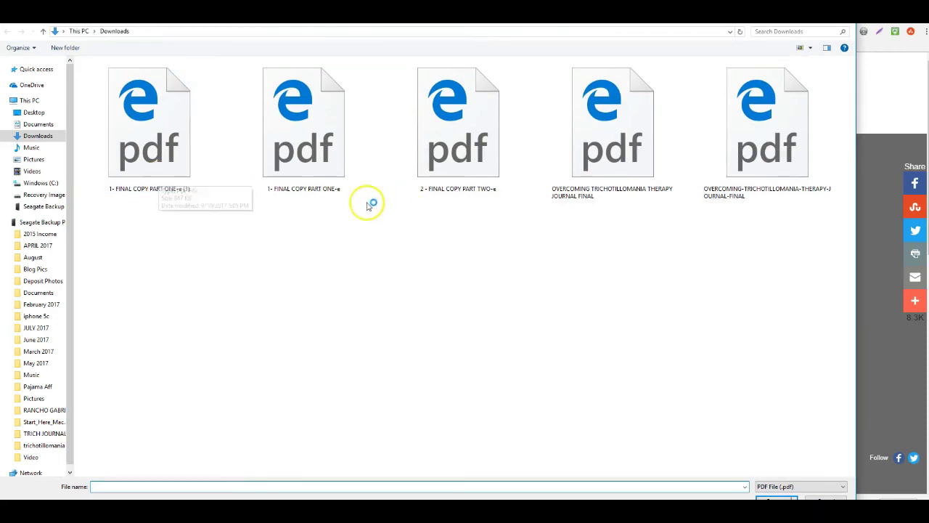
double_click(337, 161)
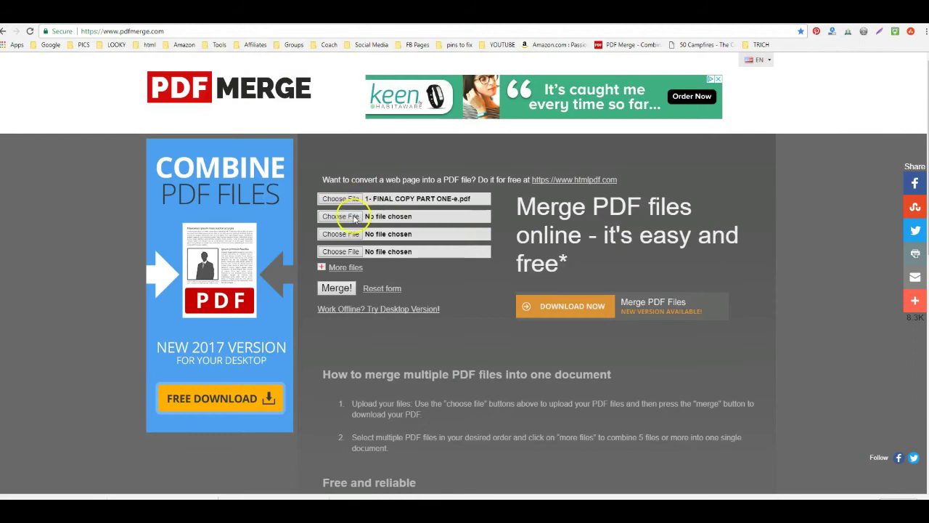
click(341, 216)
double_click(442, 153)
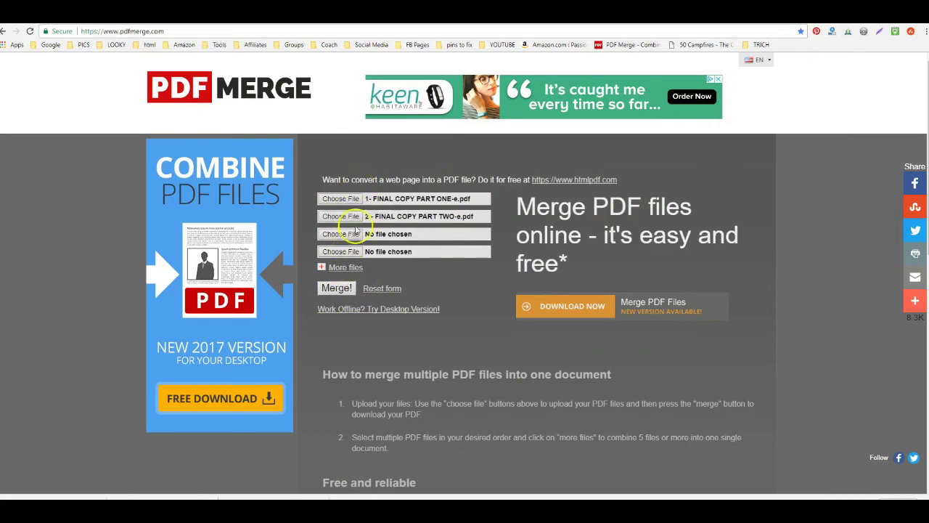
- Add more file slots and merge the two journal PDFs into one
click(343, 266)
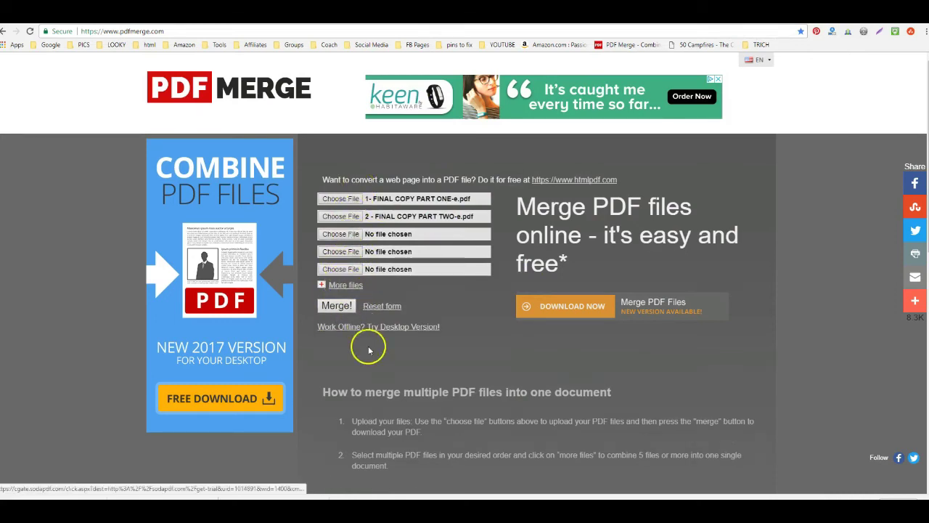
click(346, 285)
click(347, 303)
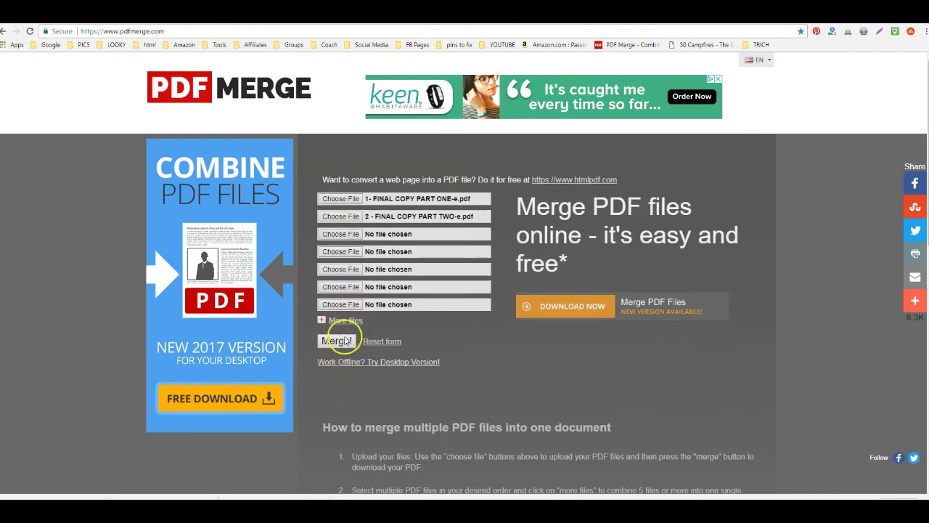
click(338, 341)
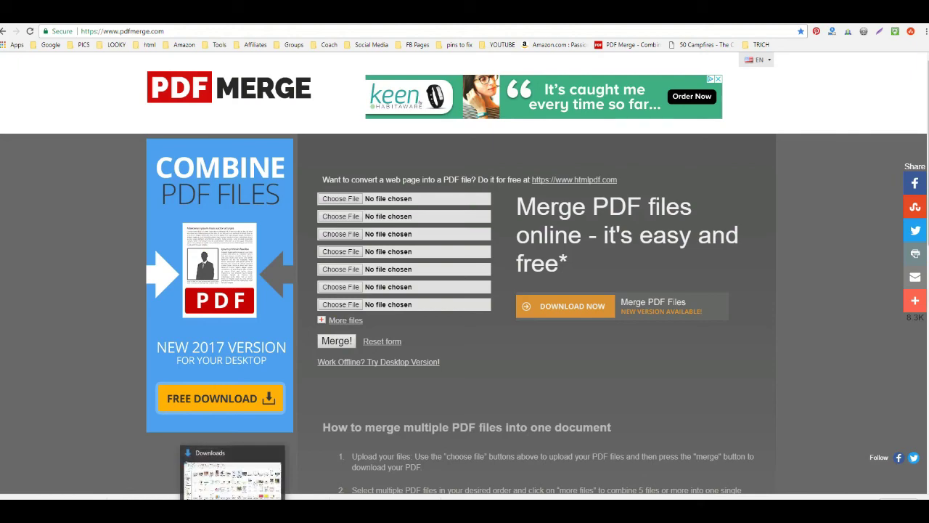
- Find the merged 1.66 MB 'Download File' PDF in Downloads and open it in Edge
click(297, 476)
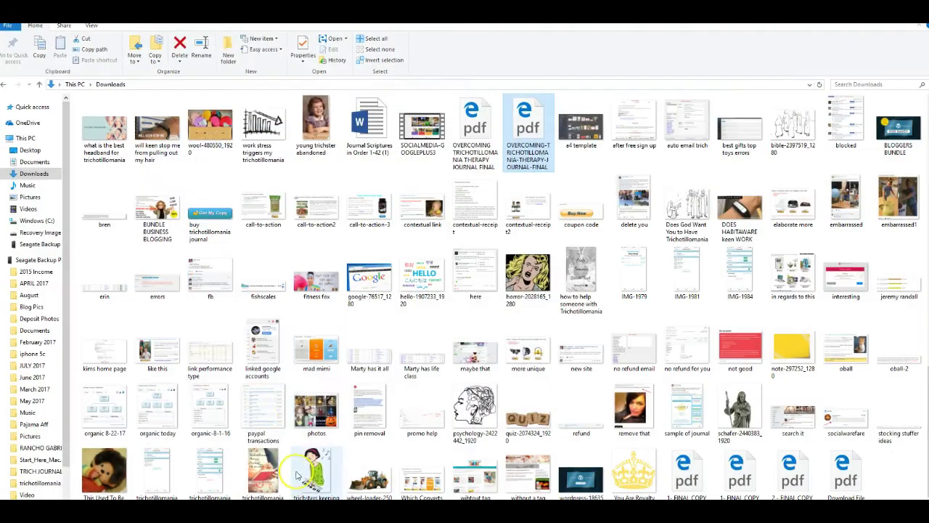
click(111, 85)
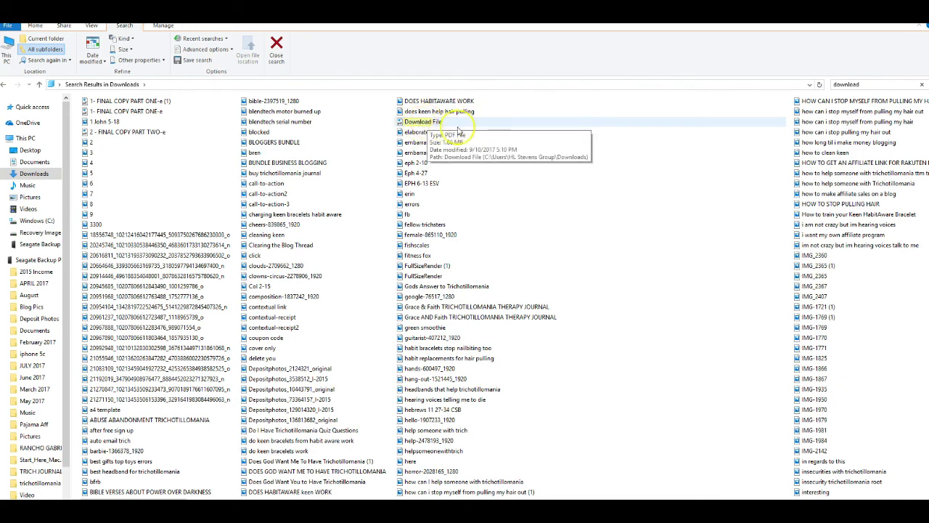
click(437, 126)
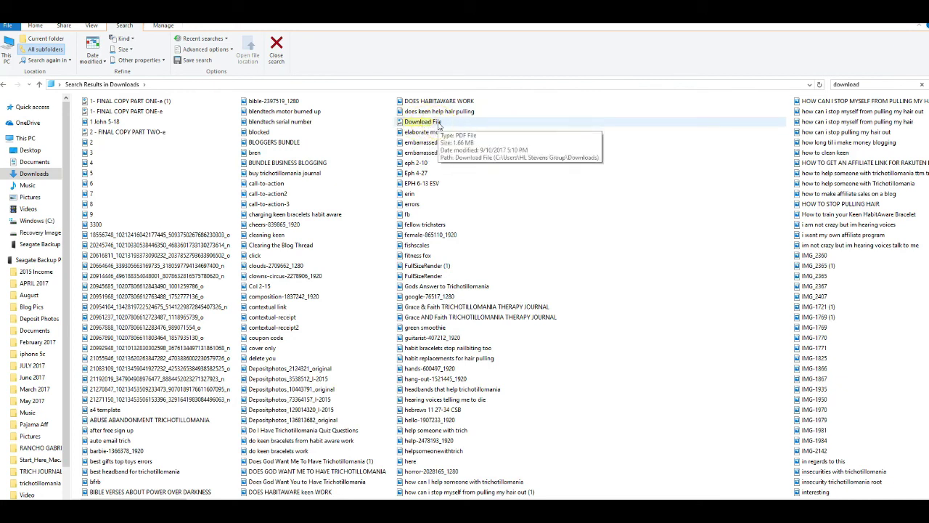
double_click(437, 127)
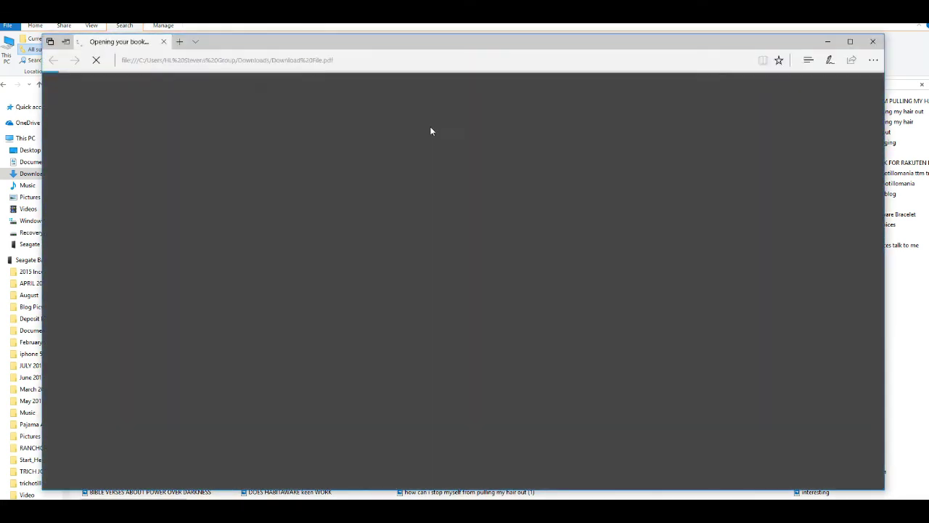
- Scroll through the merged Download File.pdf to confirm it reaches the closing page 56
click(421, 183)
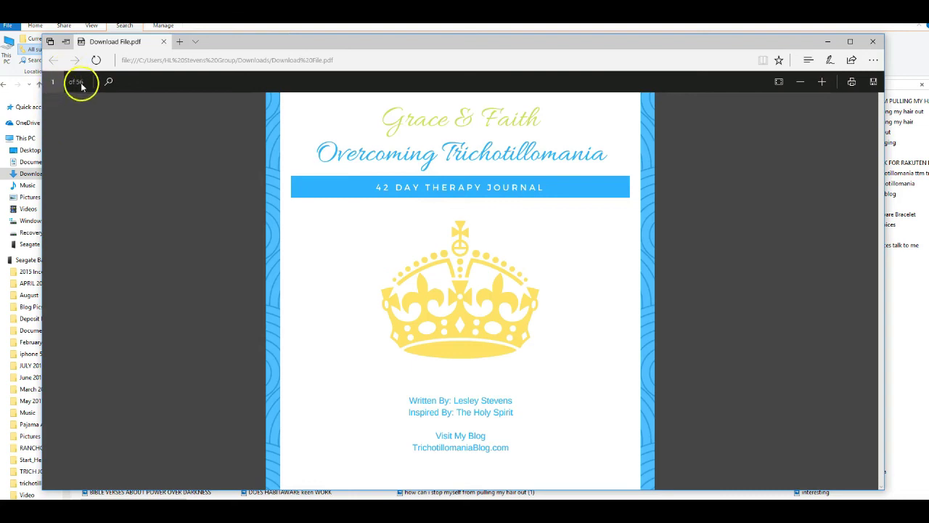
drag(880, 82, 880, 416)
scroll(688, 298, up, 3)
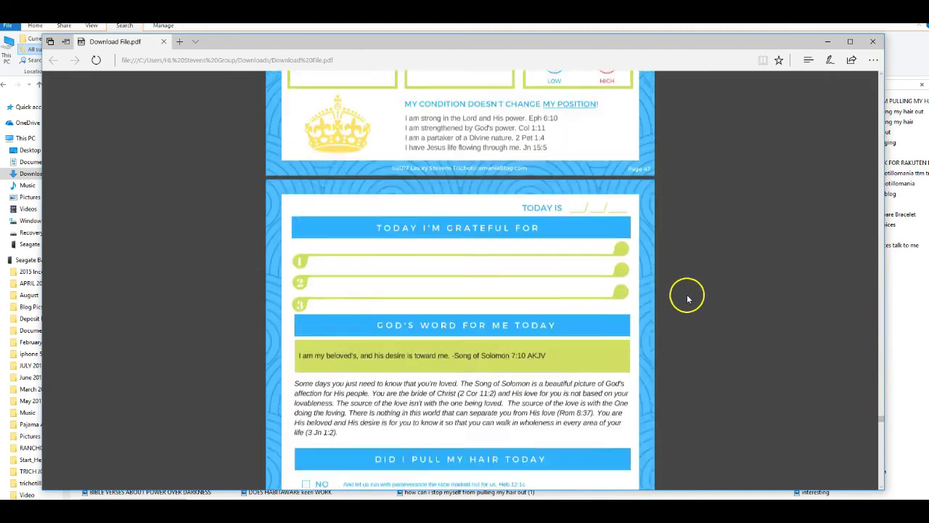
scroll(688, 298, up, 4)
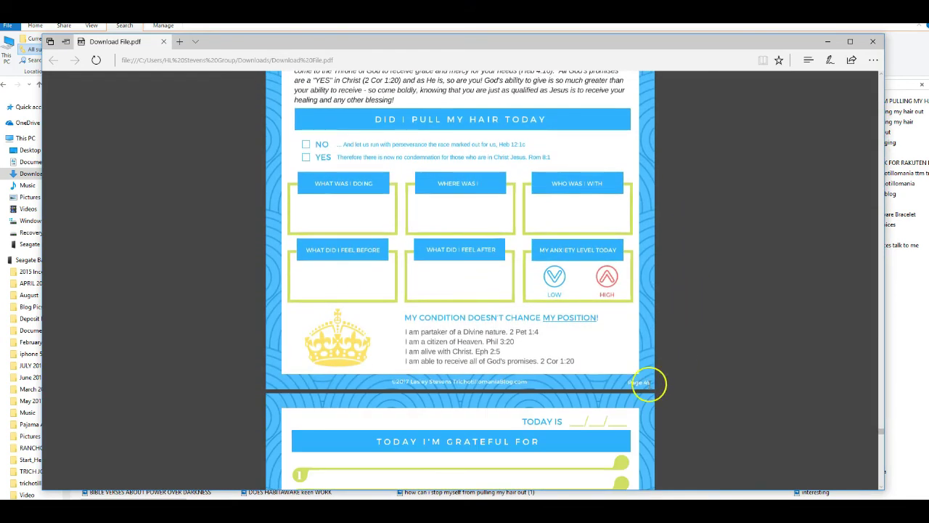
scroll(649, 387, down, 10)
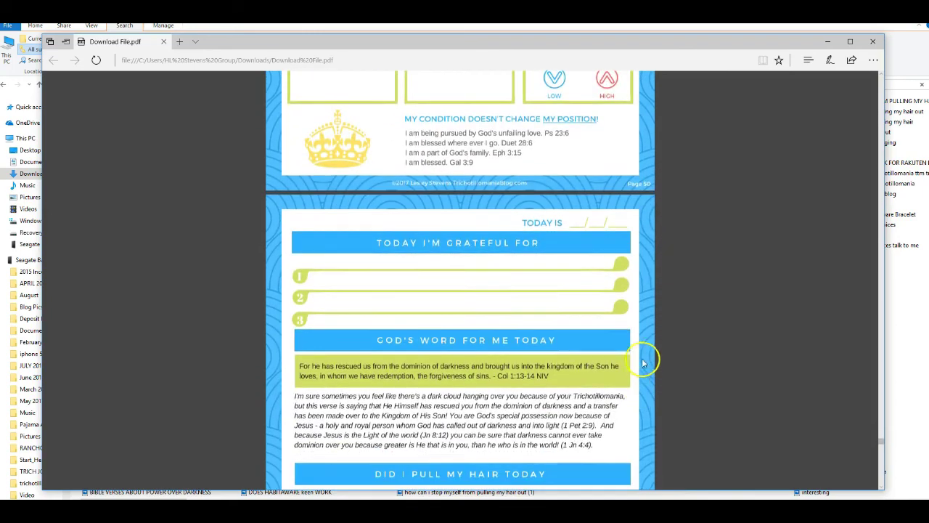
scroll(631, 305, down, 15)
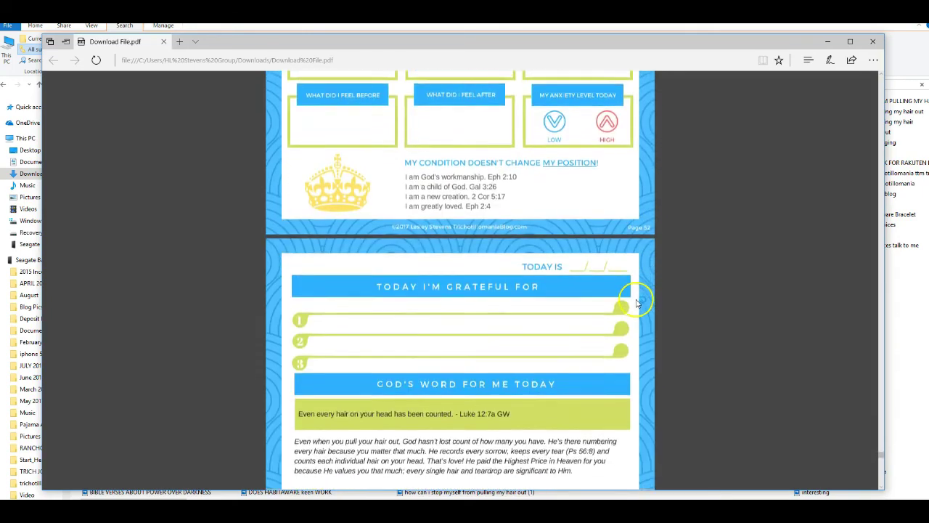
scroll(643, 228, down, 12)
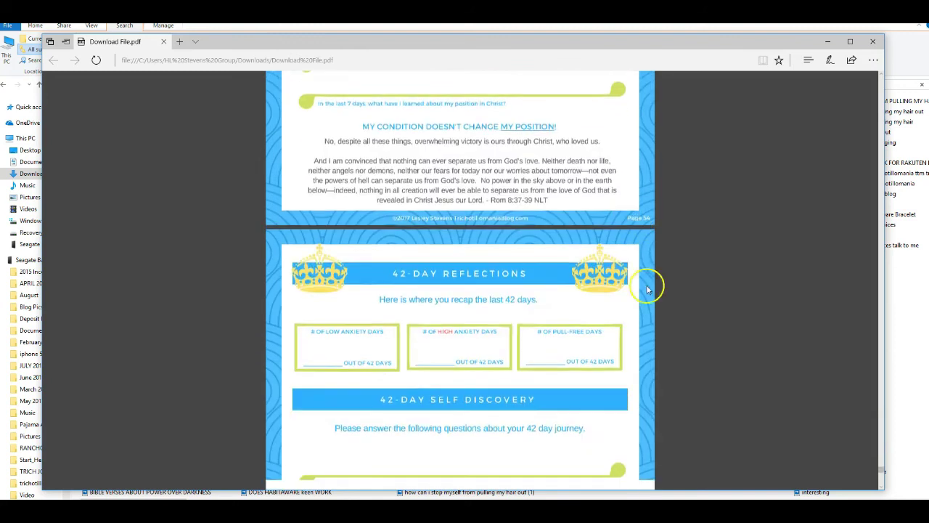
scroll(649, 304, down, 10)
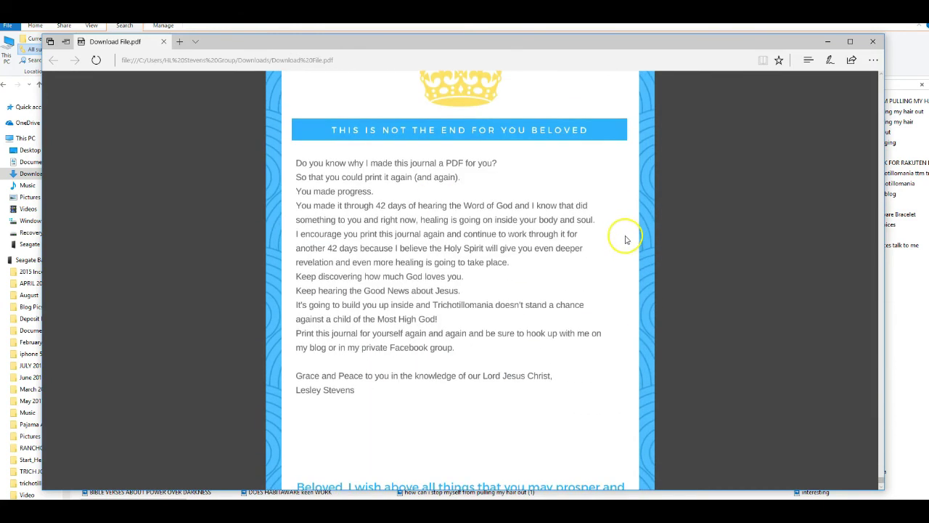
scroll(539, 249, down, 2)
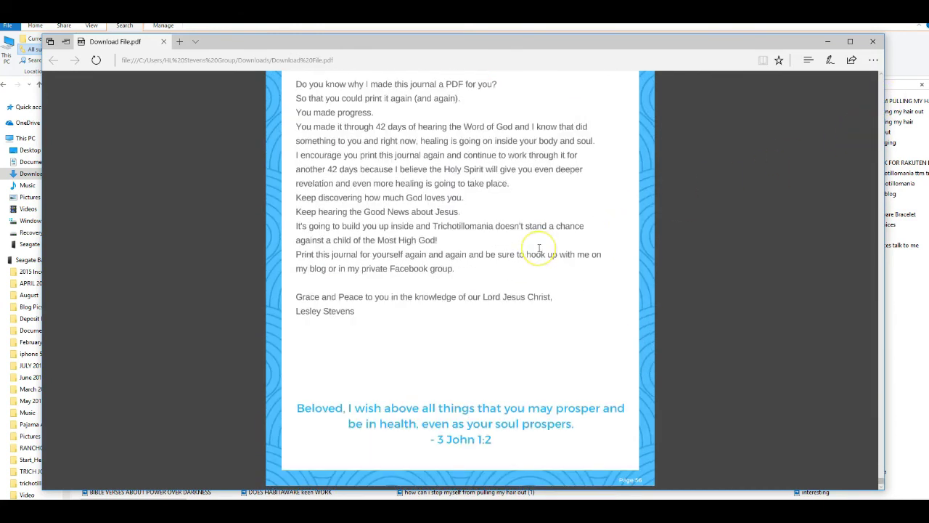
scroll(540, 249, up, 2)
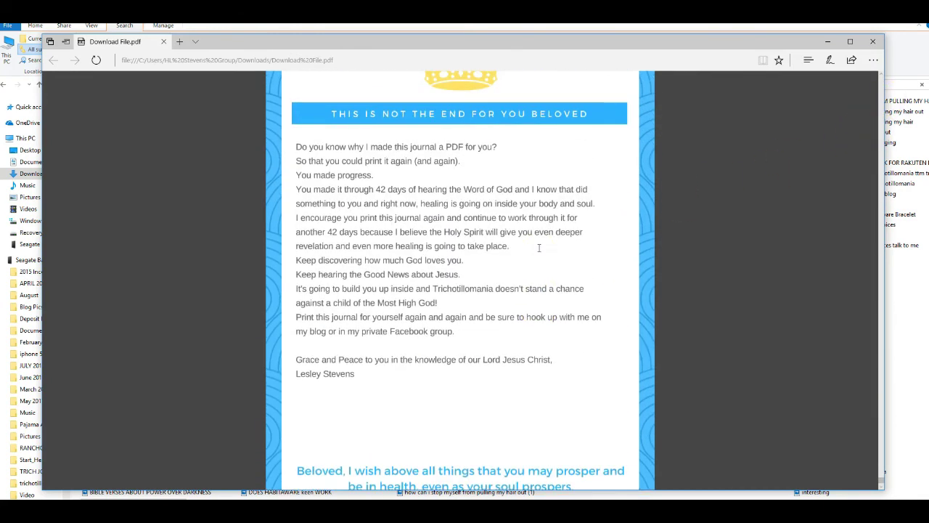
- Close the Edge PDF viewer, minimize File Explorer, and dismiss Canva's File menu
click(873, 42)
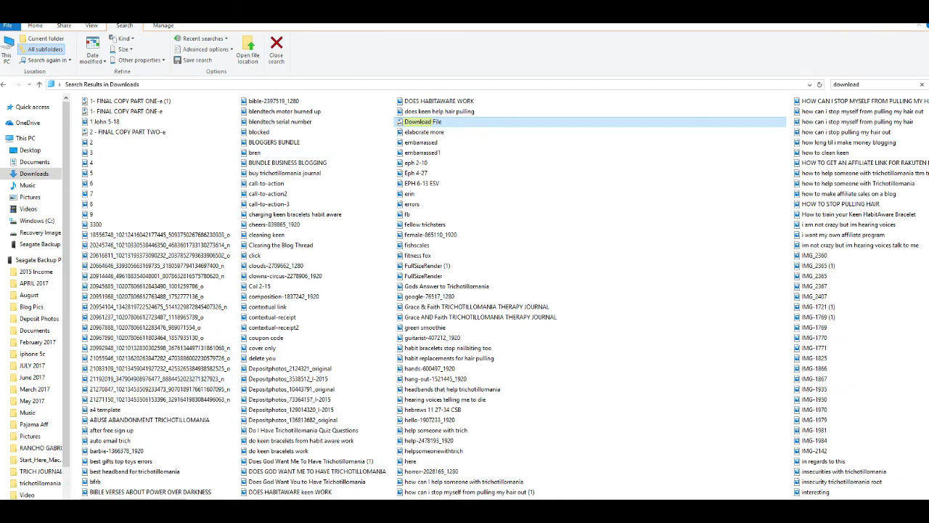
click(880, 12)
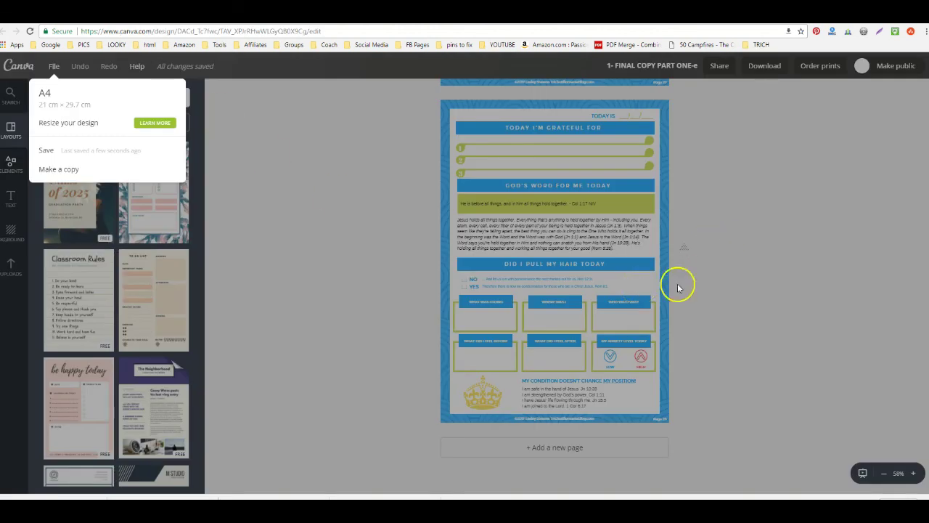
click(708, 296)
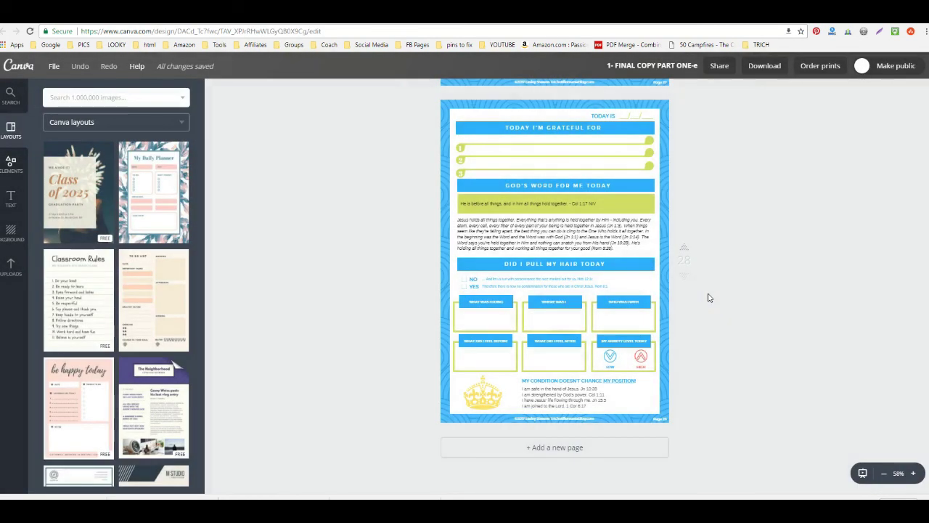